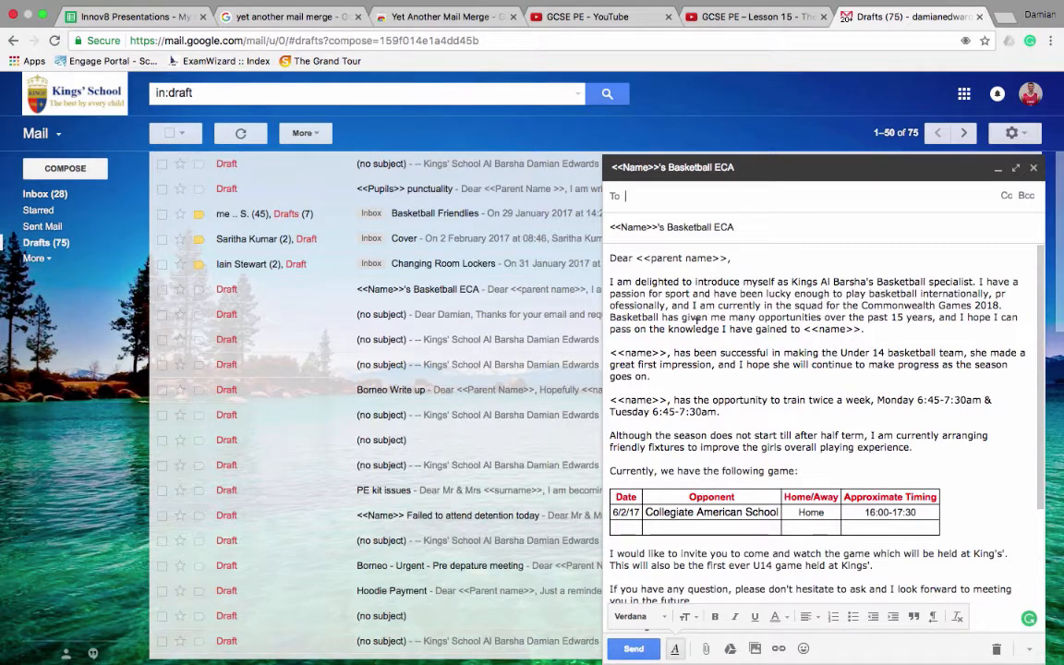
- Switch to the Innov8 Presentations - My Group spreadsheet and review its Name, Surname and Email columns
click(140, 20)
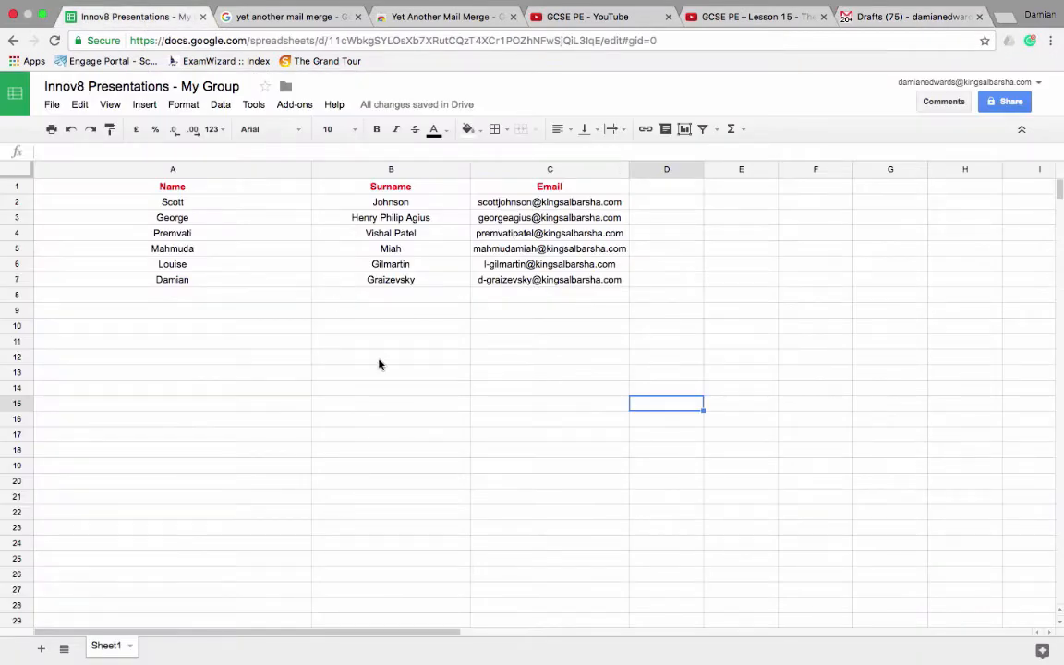
click(222, 194)
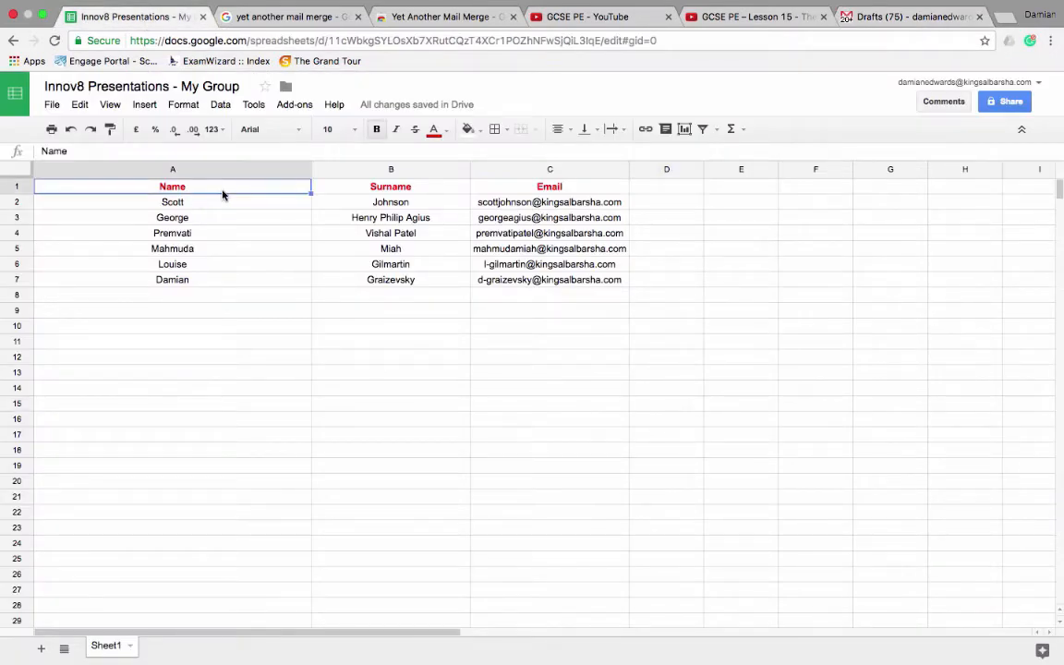
key(Down)
key(Right)
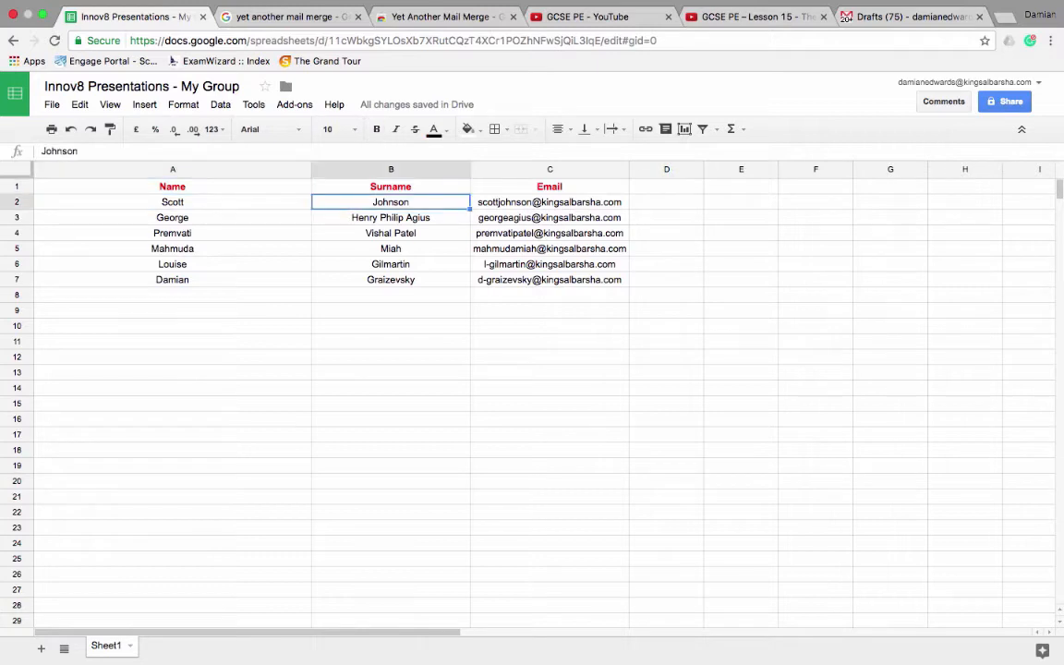
key(Up)
key(Right)
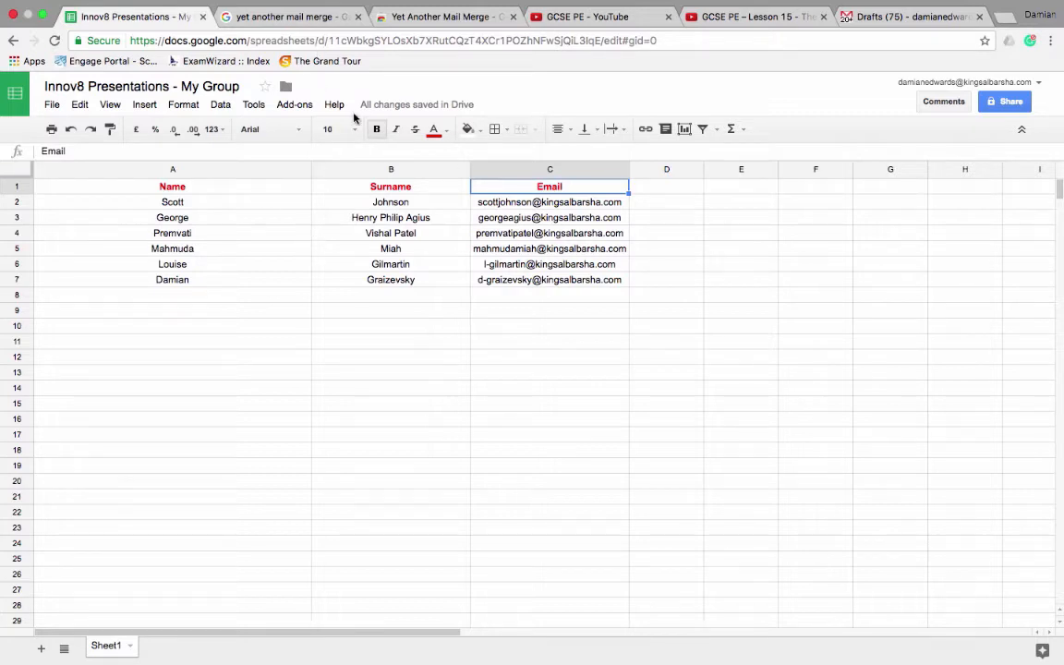
- Look at the Yet Another Mail Merge search results and store page, and at the add-on's commands in the Innov8 spreadsheet
click(319, 18)
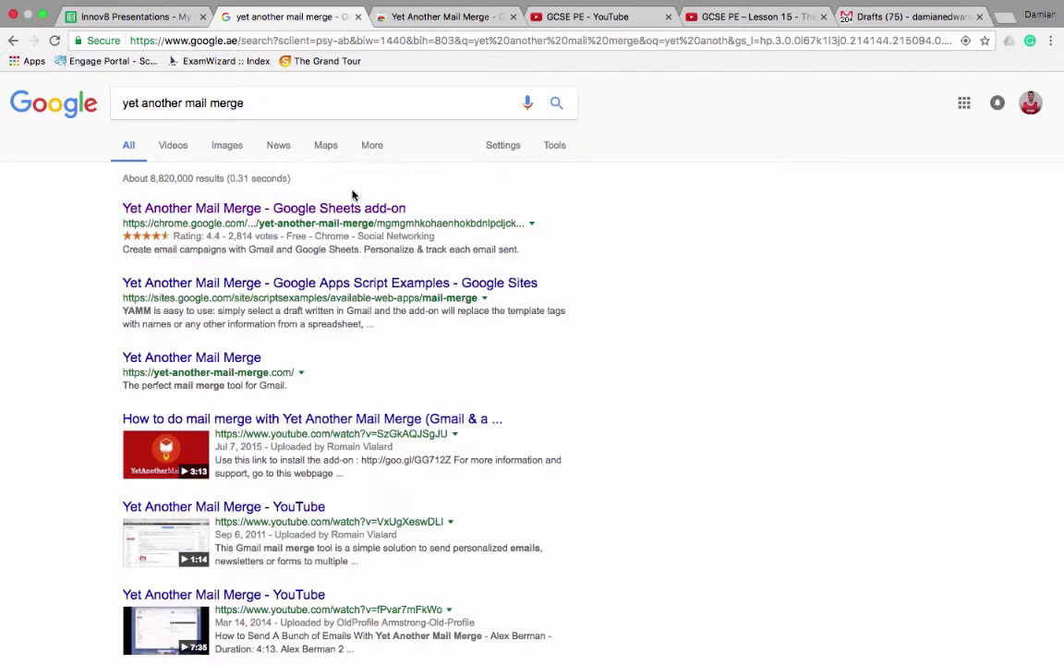
click(416, 18)
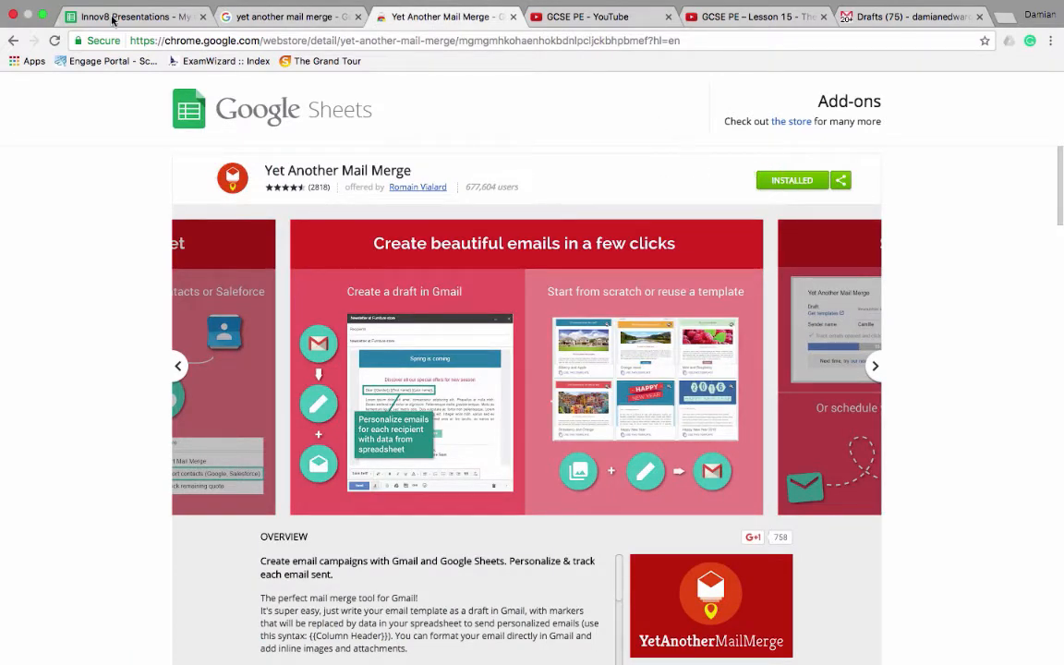
click(113, 18)
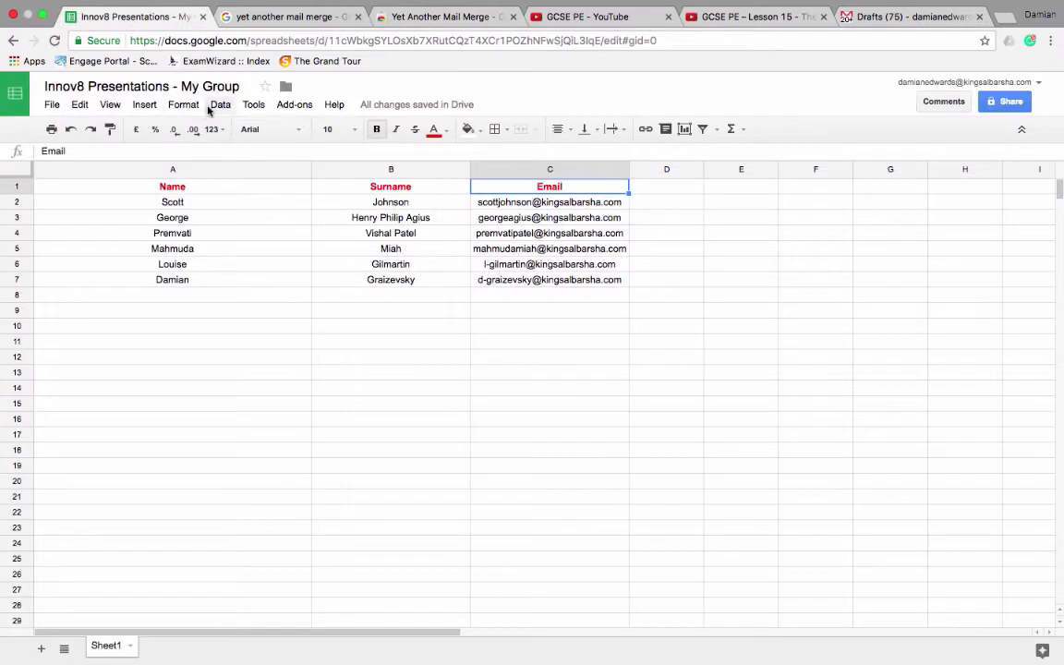
click(290, 108)
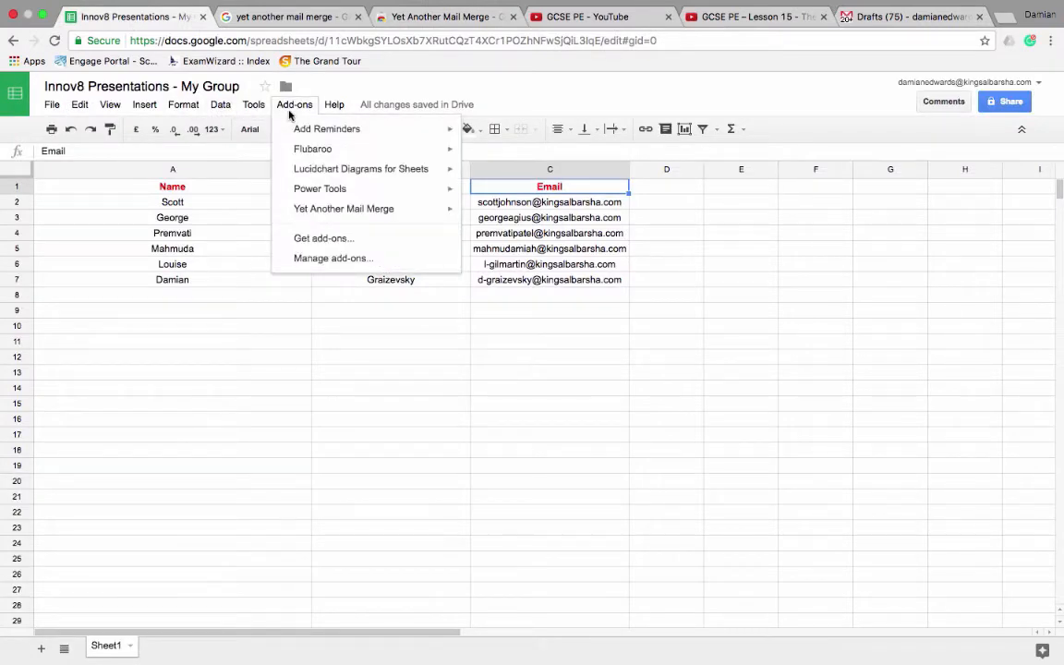
mouse_move(324, 211)
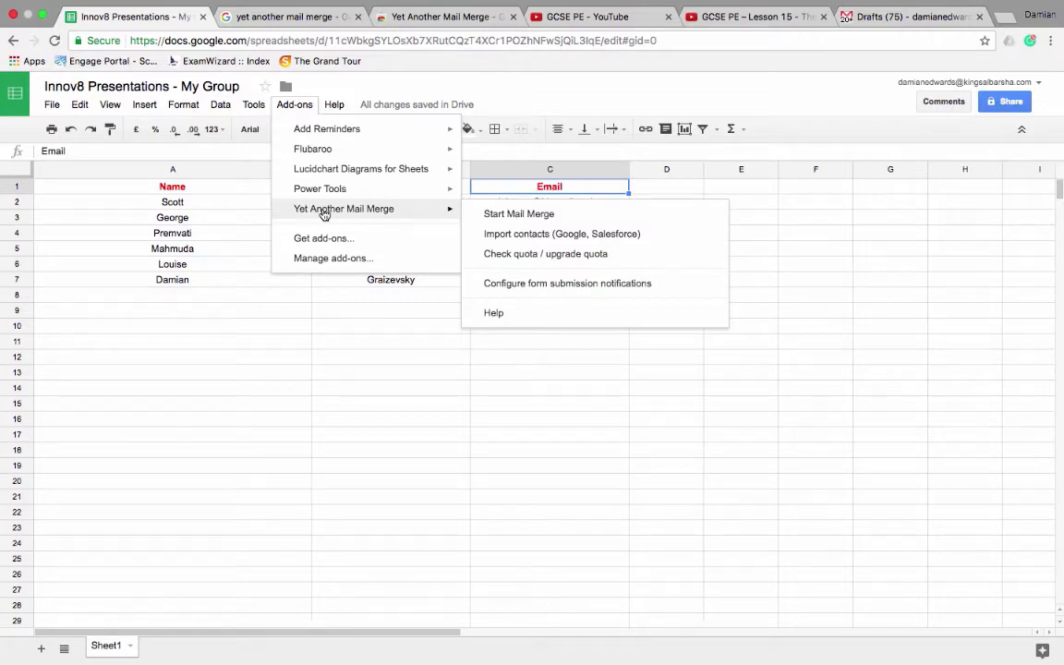
- Switch to Gmail and start a new message, ready for writing in the body above the signature
click(885, 16)
click(58, 167)
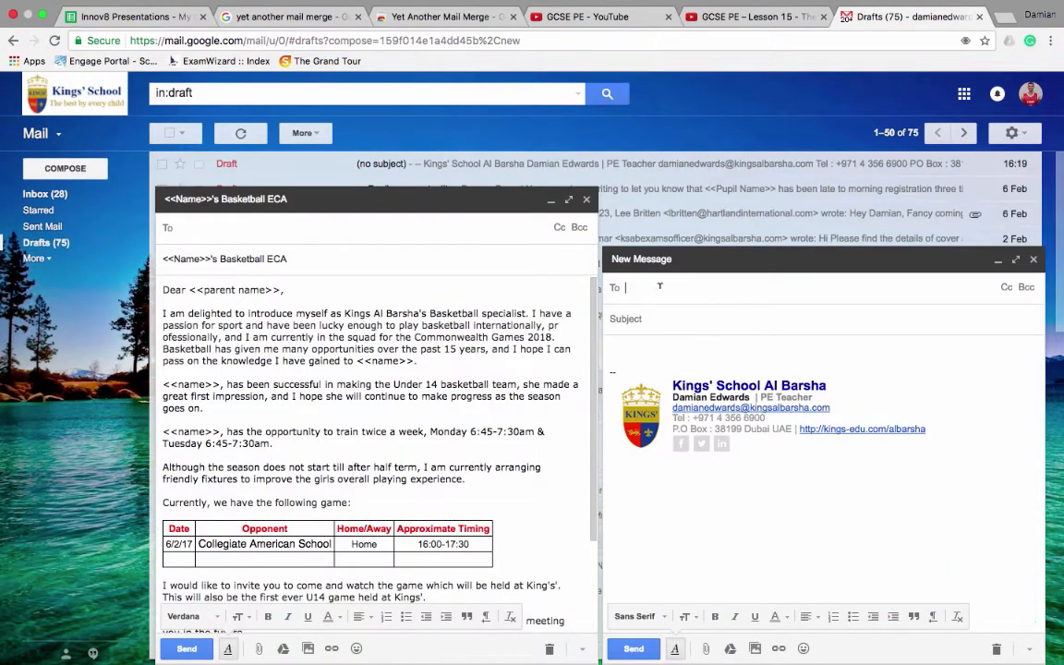
click(652, 320)
click(652, 321)
click(646, 355)
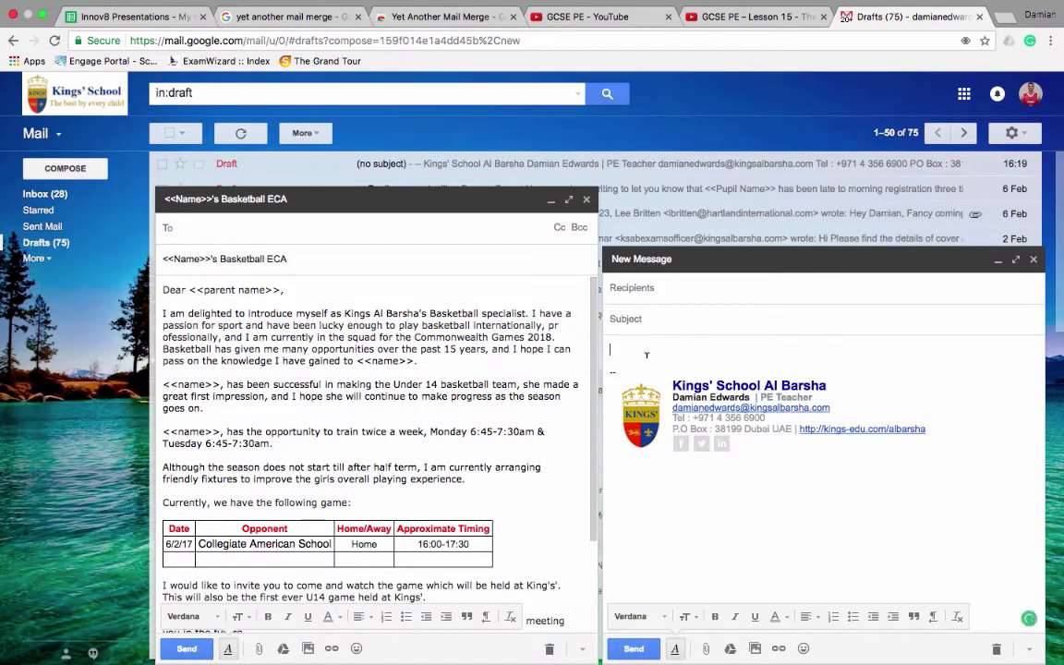
- Write the greeting "Dear <<name>>," in the new message, checking the placeholder against the spreadsheet's Name header
text(<<)
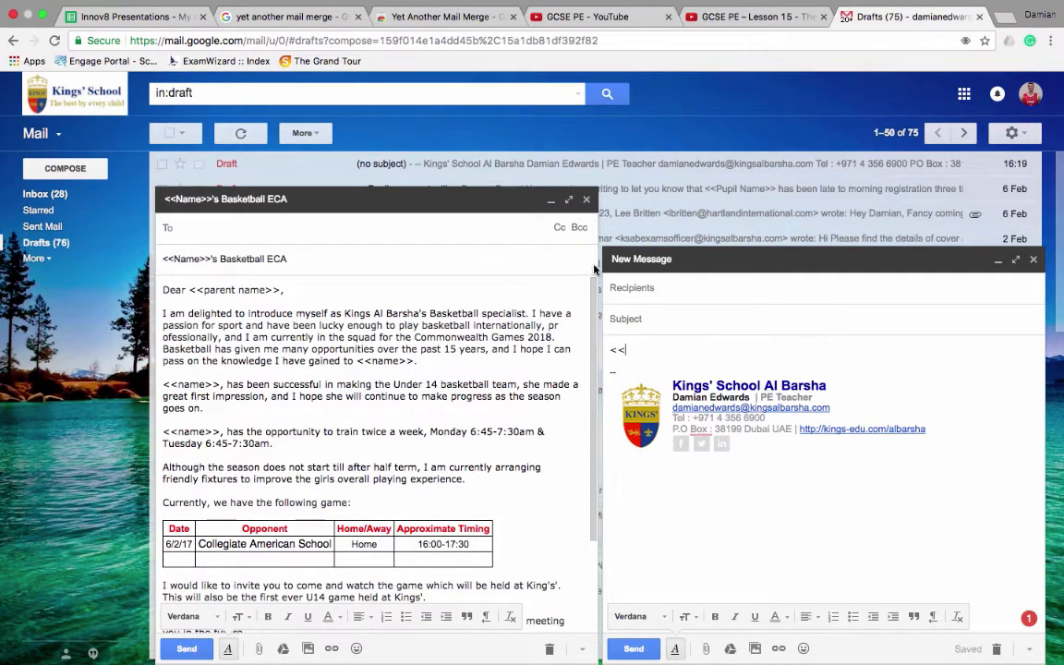
click(120, 31)
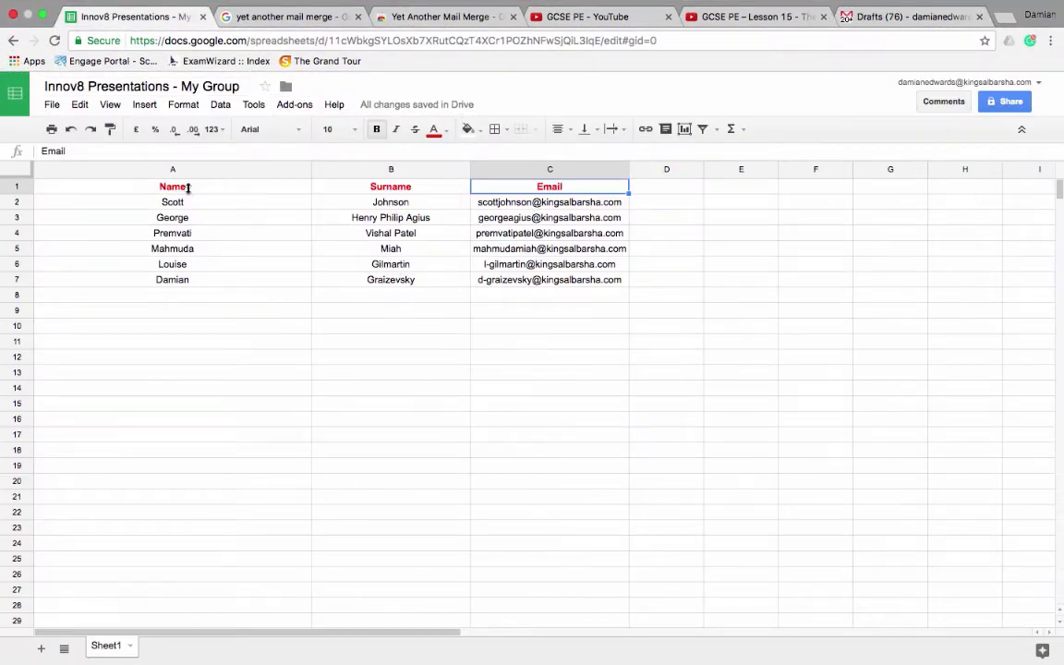
click(848, 18)
text(name>>)
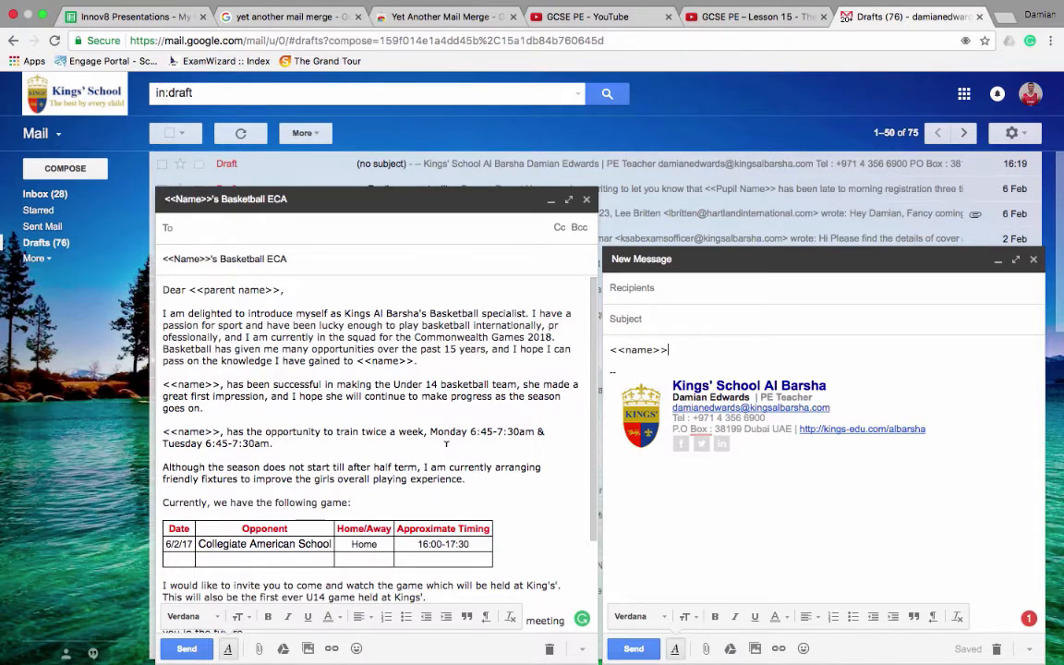
text(,)
key(Return)
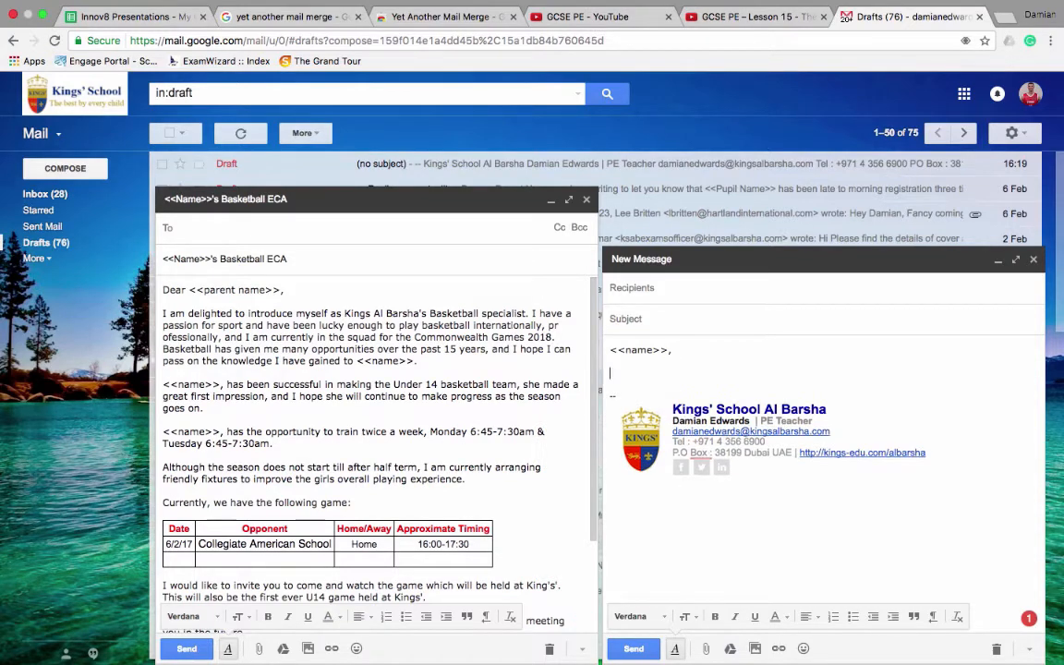
key(Up)
text(Dear)
click(702, 350)
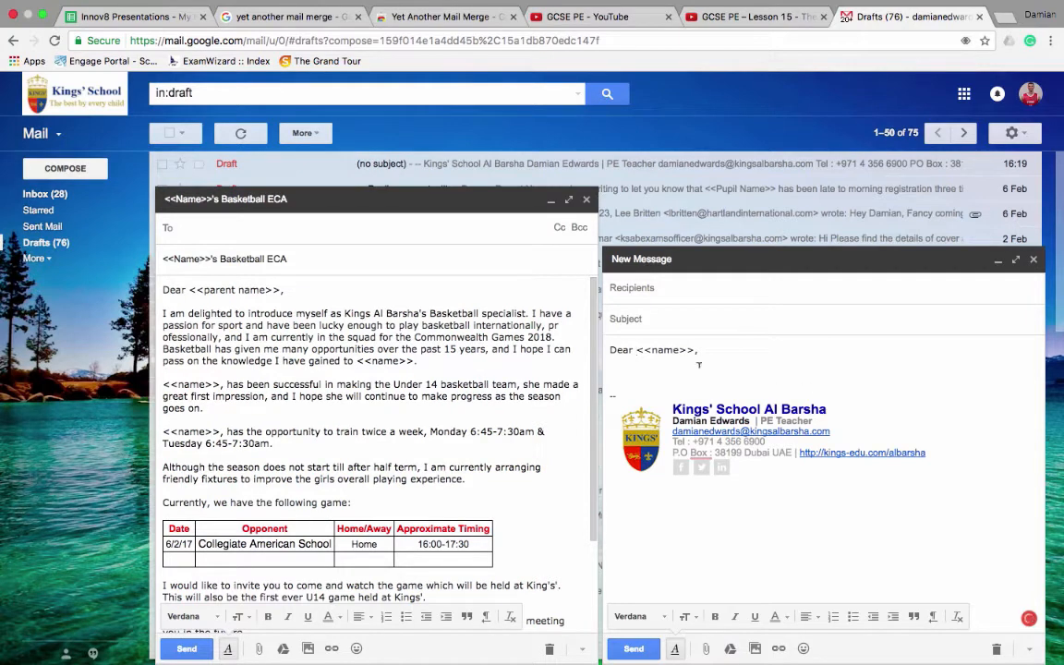
- Add the paragraph "Please find attached my Flip learning video for the Innov8 sessions." below the greeting
key(Return)
text(Please find a)
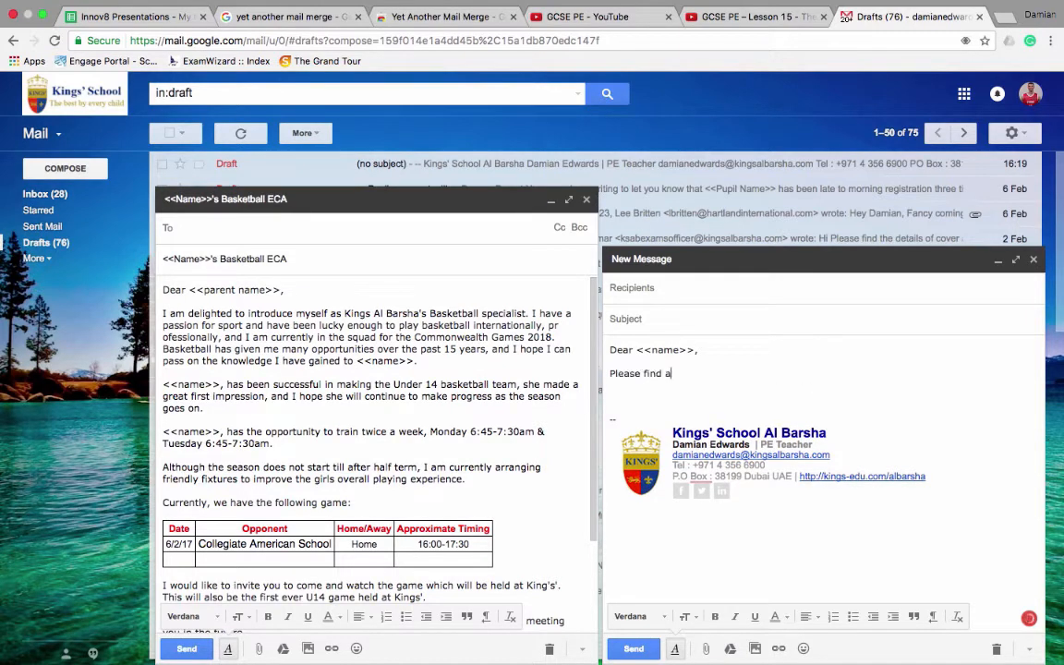
text(ttached my Flip learn)
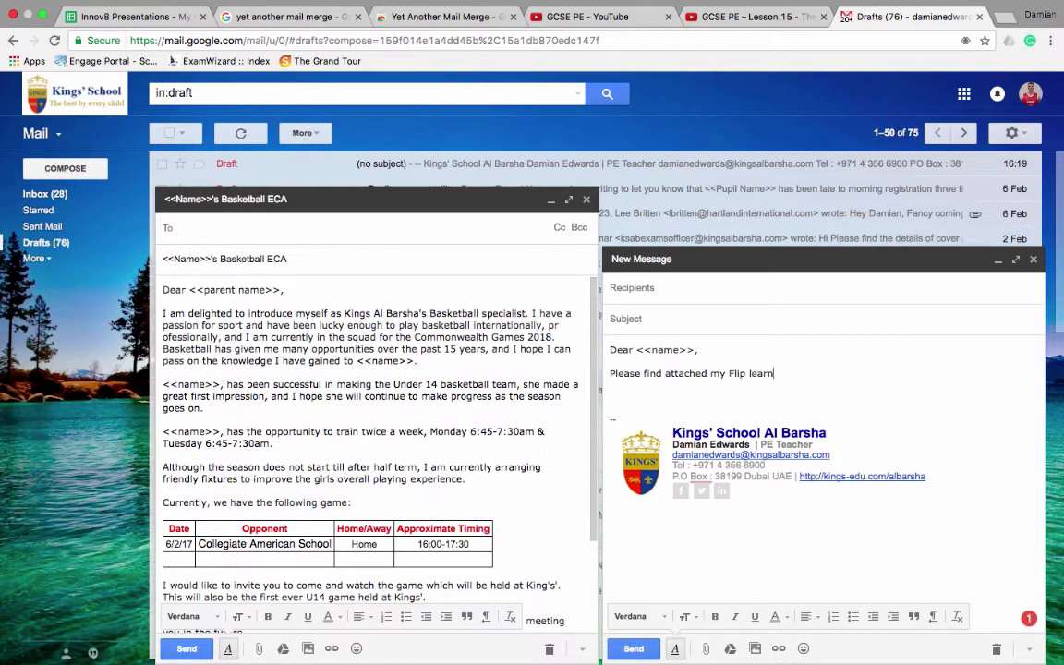
text(ing video for the Innov)
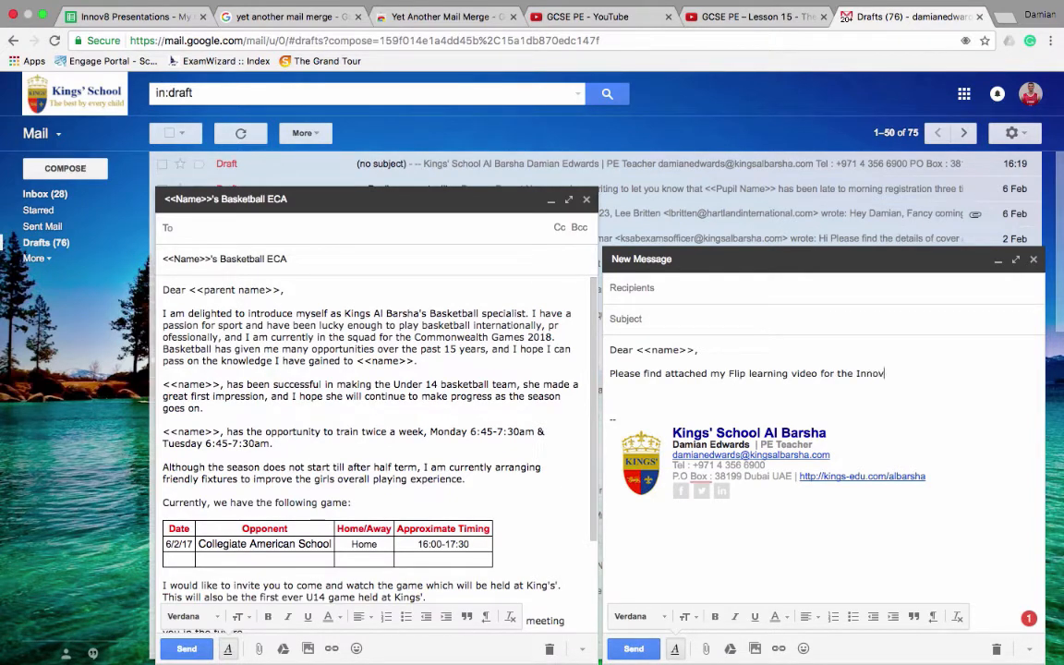
text(8 sessions.)
key(Return)
key(Return)
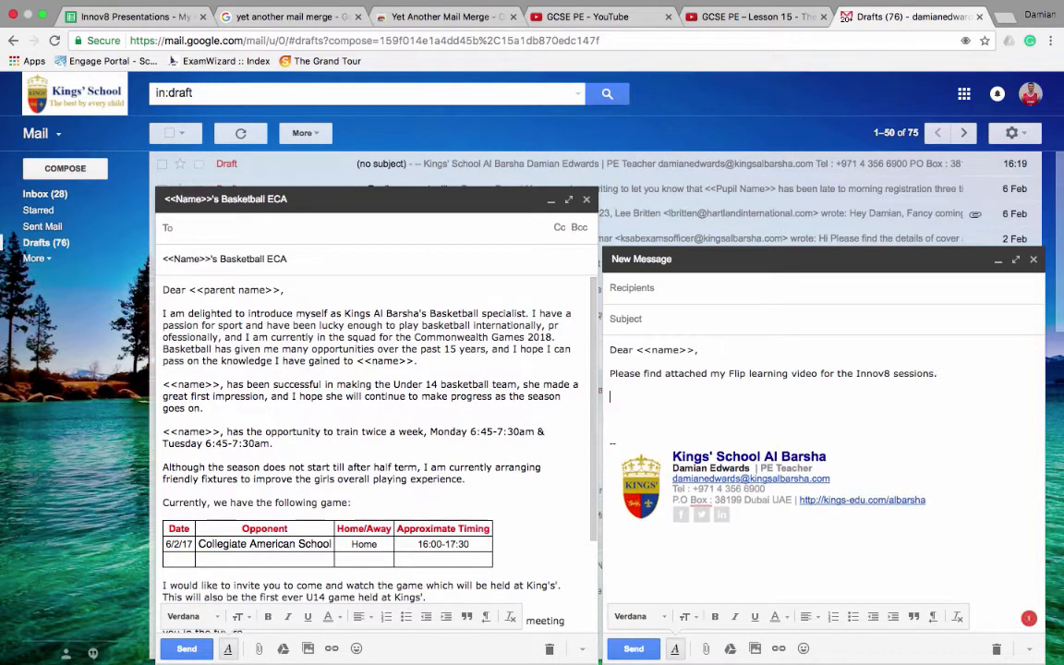
- Add the line "I really hope this will help you in <<subject>>" and check the spreadsheet's column headers for the placeholder
text(I really hope this )
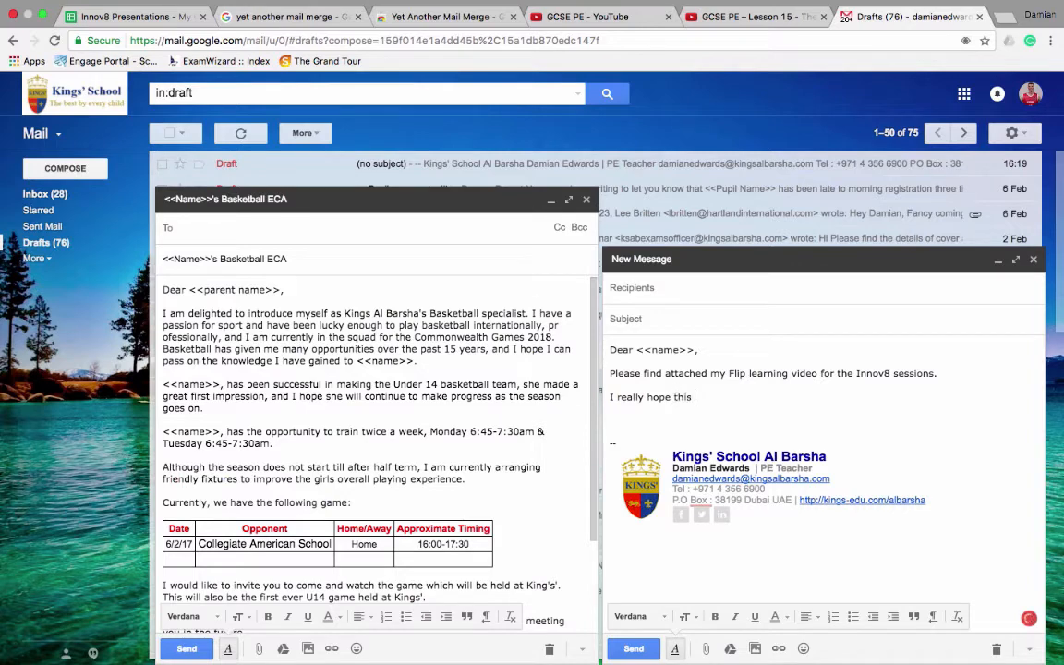
text(will help you in)
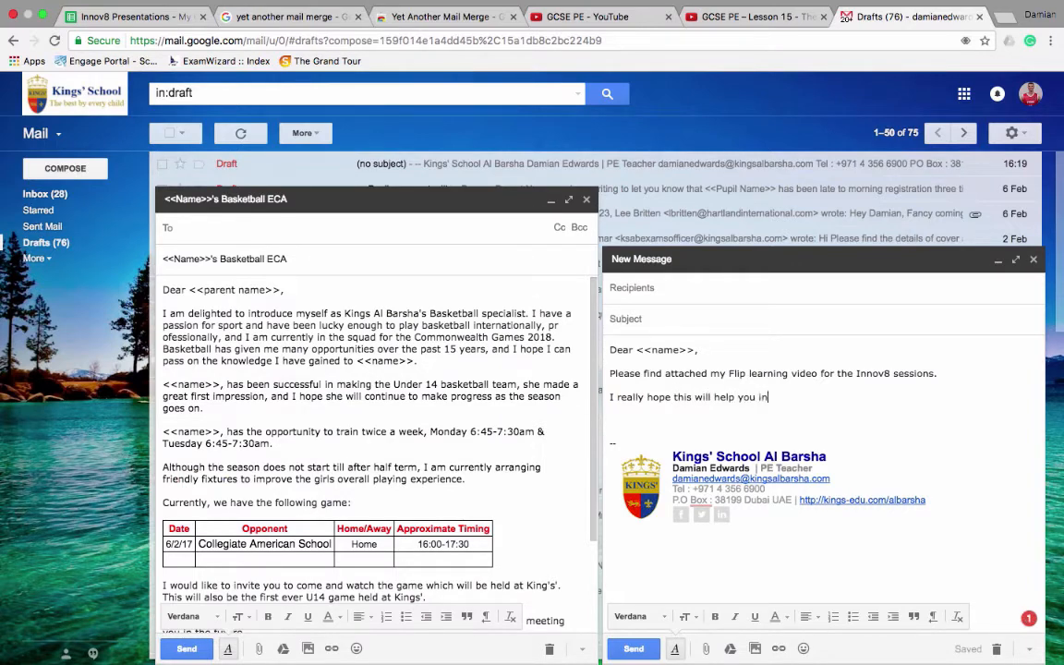
text( <<subject>>)
click(129, 17)
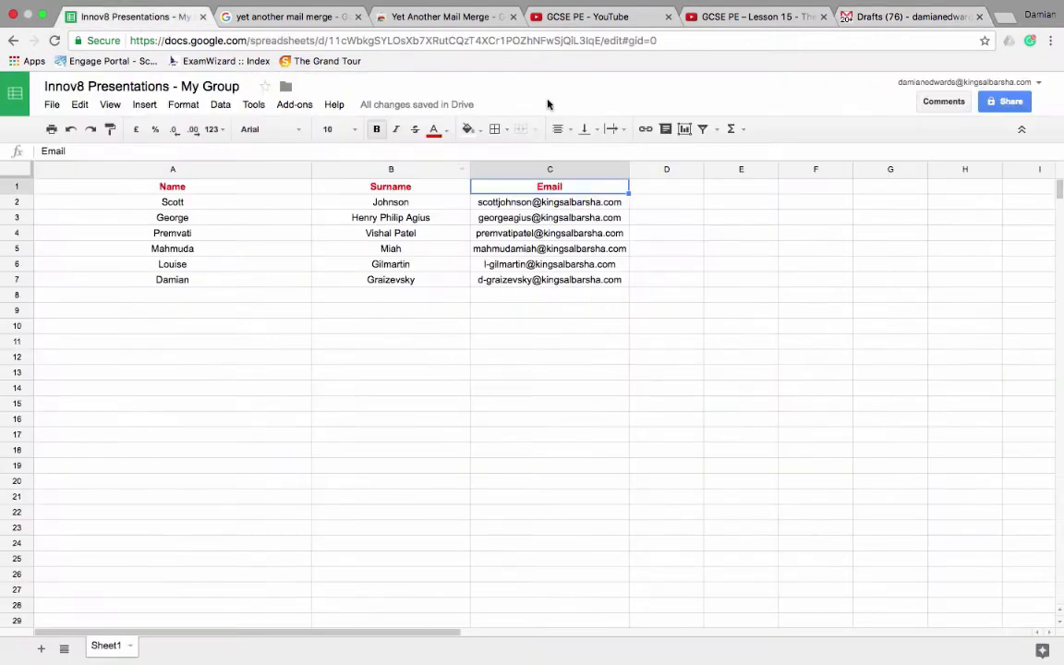
click(850, 16)
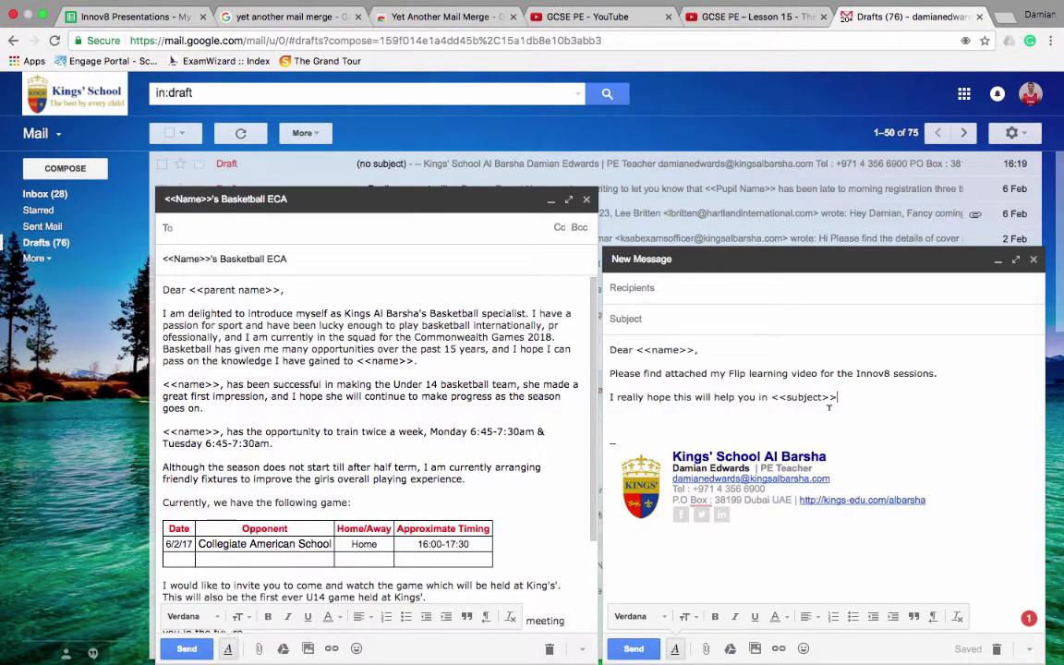
- Reword the last line to "I really hope this will helps you within <<subject>>"
click(738, 398)
text(s)
click(764, 394)
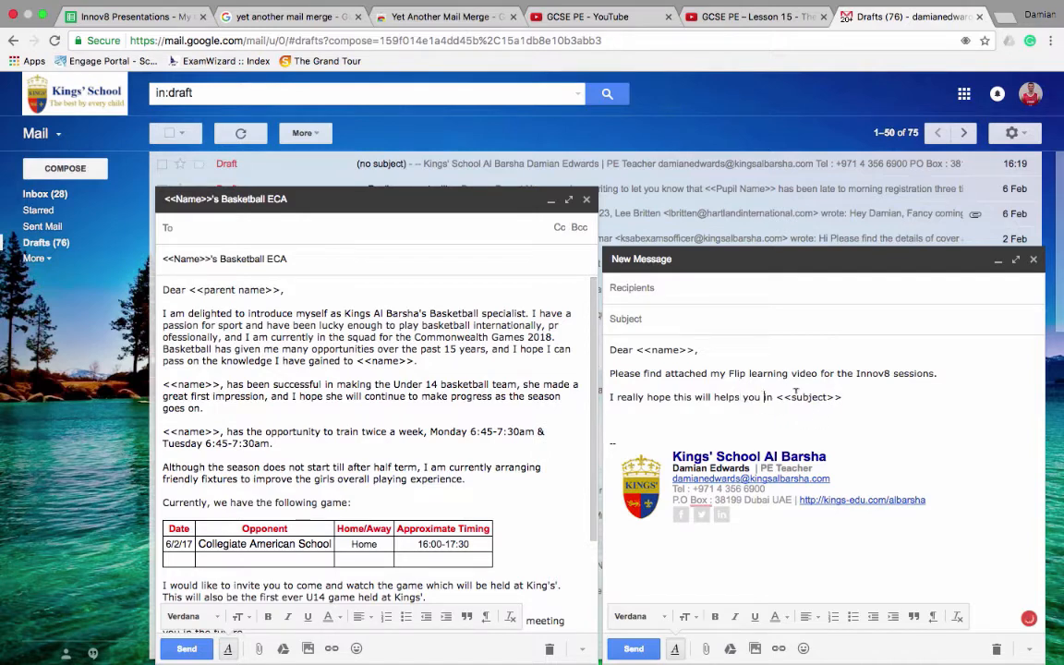
text(with)
- Close the message with "Kind regards" and the sender's first name below it
click(885, 404)
key(Return)
key(Return)
text(Kind regards)
key(Return)
key(Return)
text(Damian)
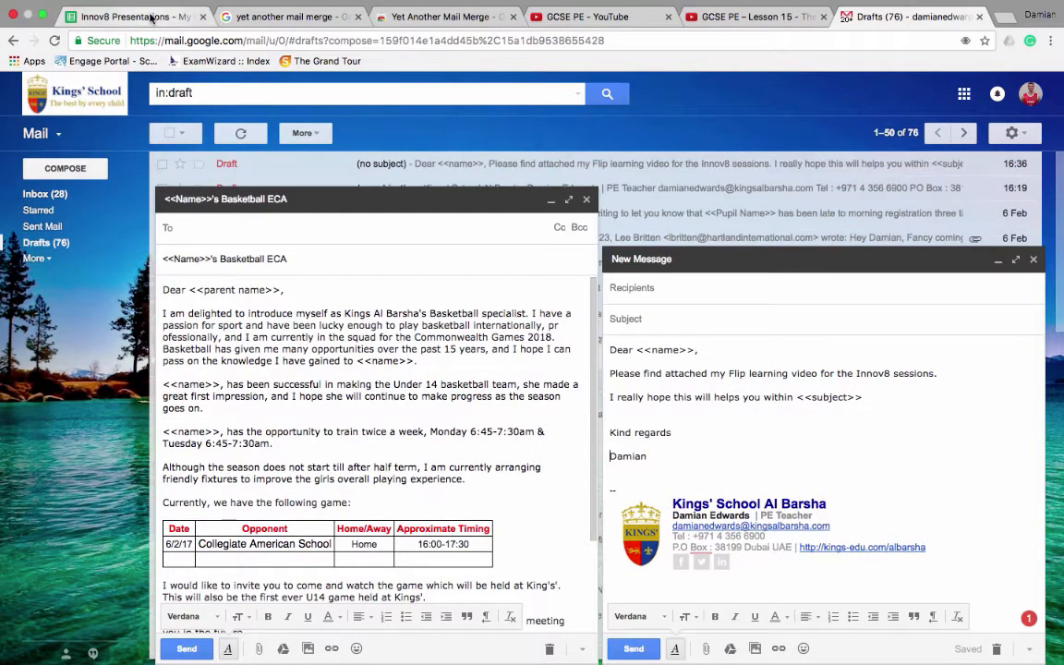
- Switch to the Innov8 spreadsheet and open the Start Mail Merge dialog of Yet Another Mail Merge
click(151, 17)
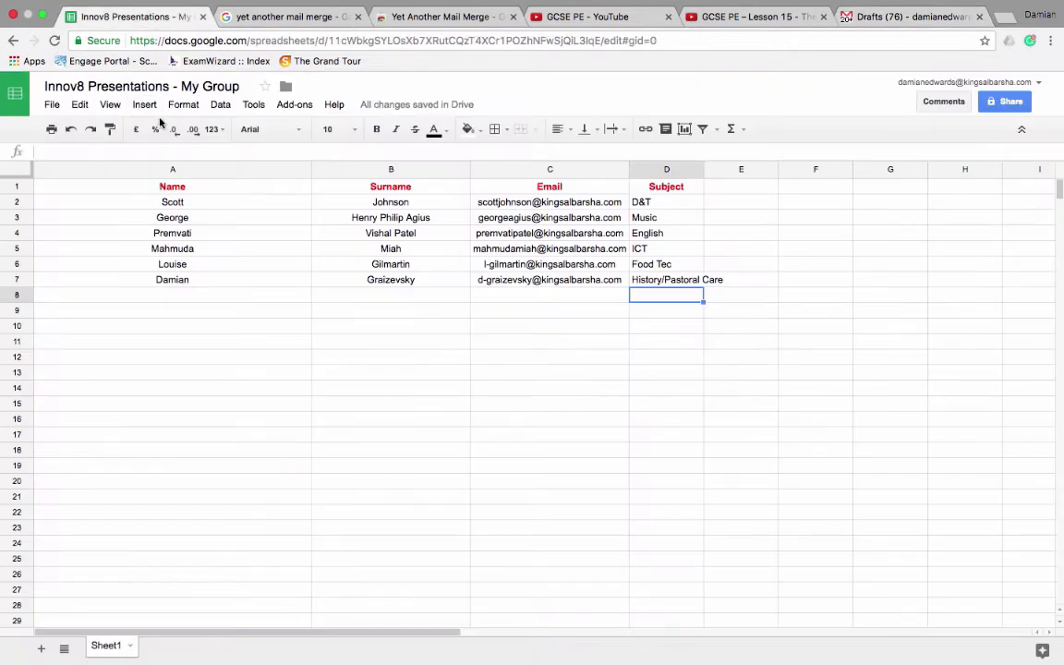
click(288, 109)
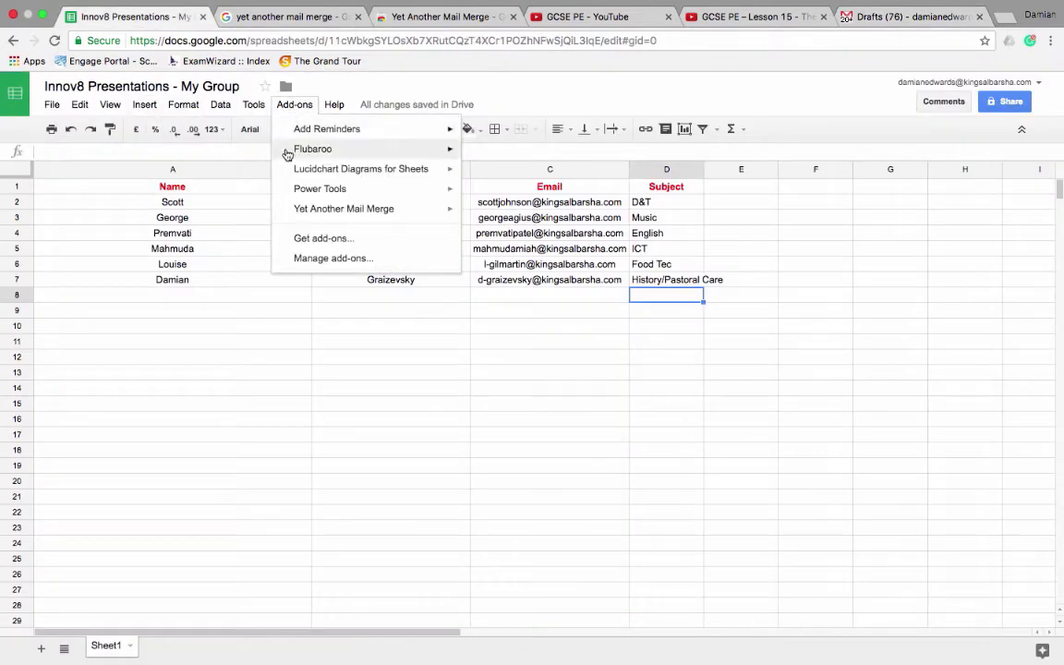
mouse_move(326, 220)
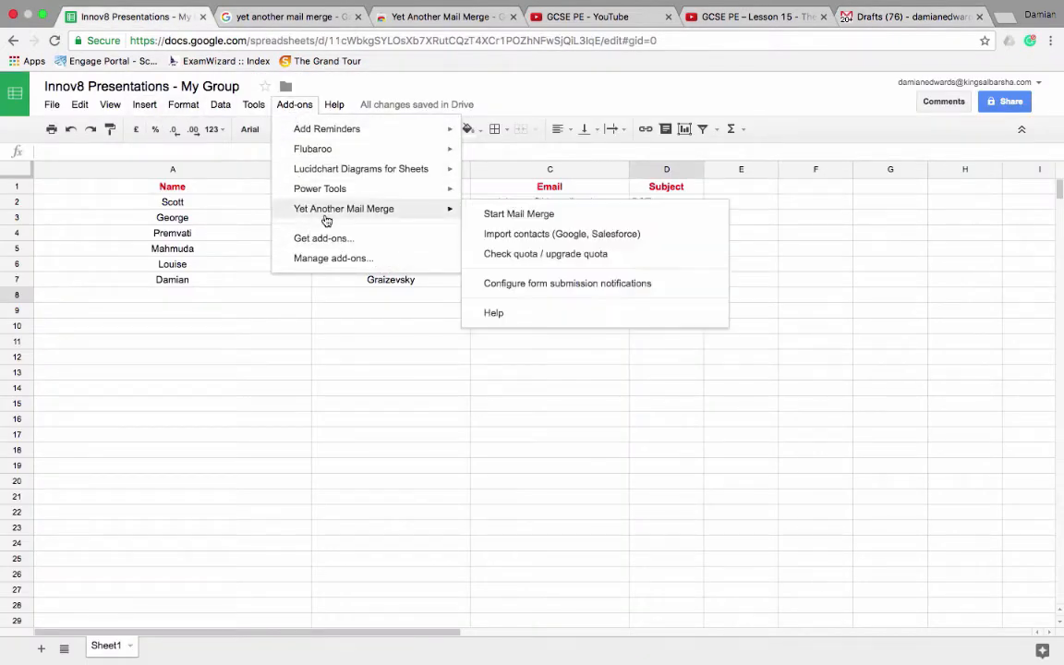
click(544, 219)
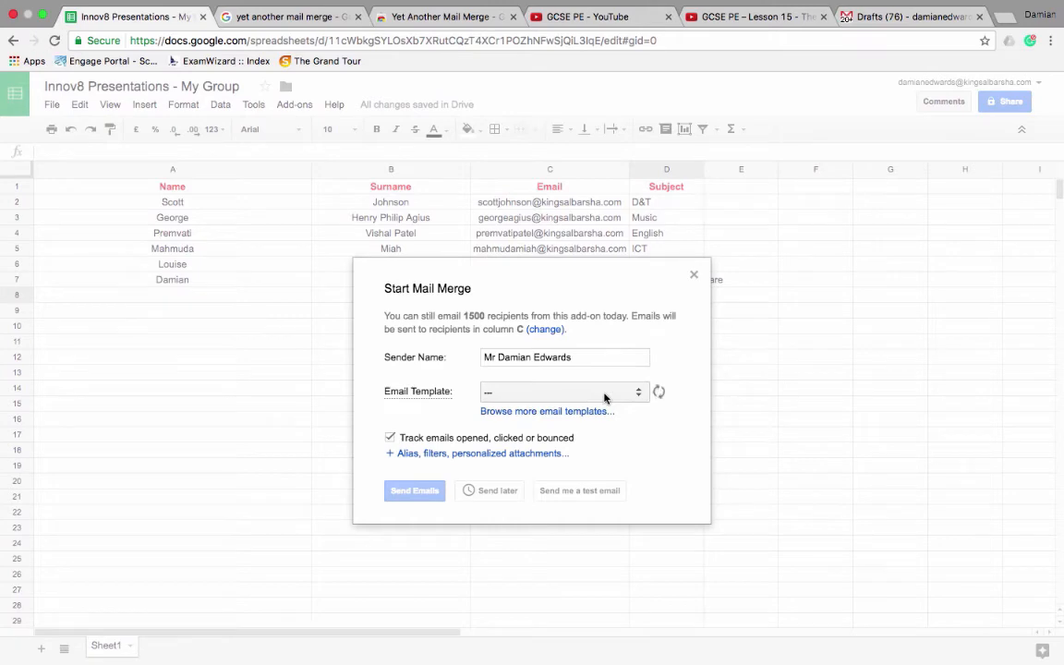
- Try to choose an email template for the mail merge, and return to the Gmail draft
click(605, 393)
click(605, 398)
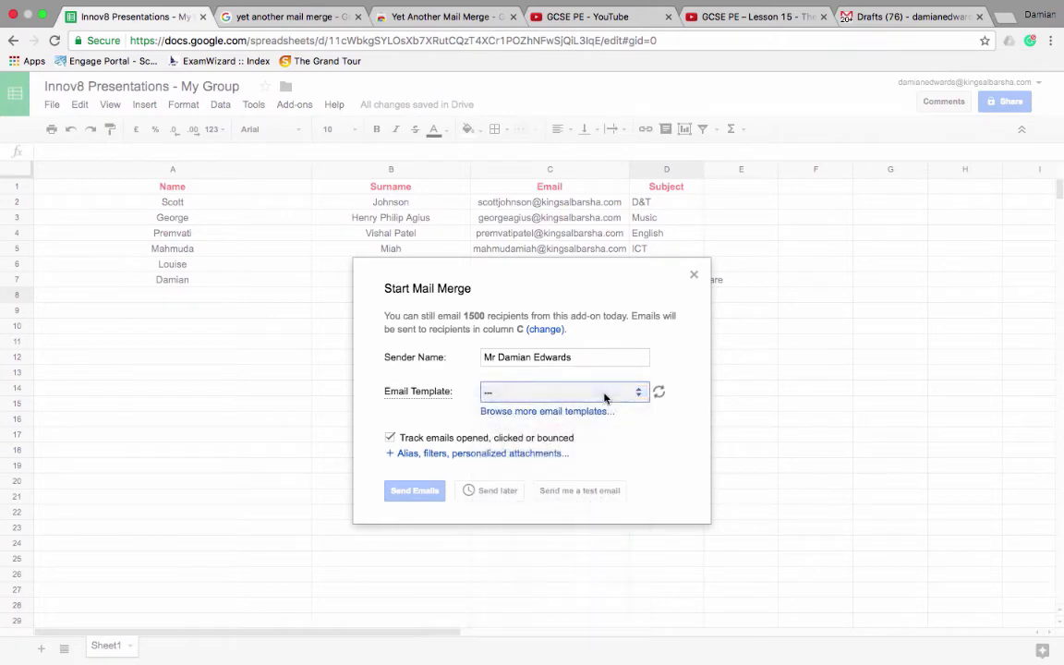
click(605, 397)
click(604, 397)
click(604, 397)
click(605, 396)
click(892, 18)
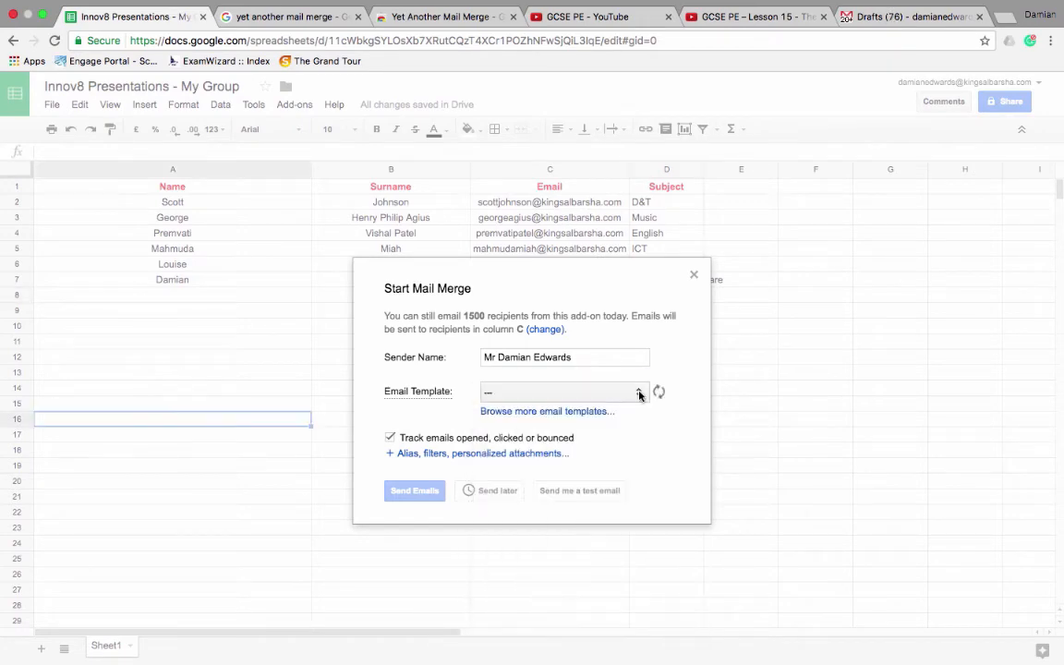
- Select "Innov8 session Flip Learning" as the email template for the mail merge
click(639, 395)
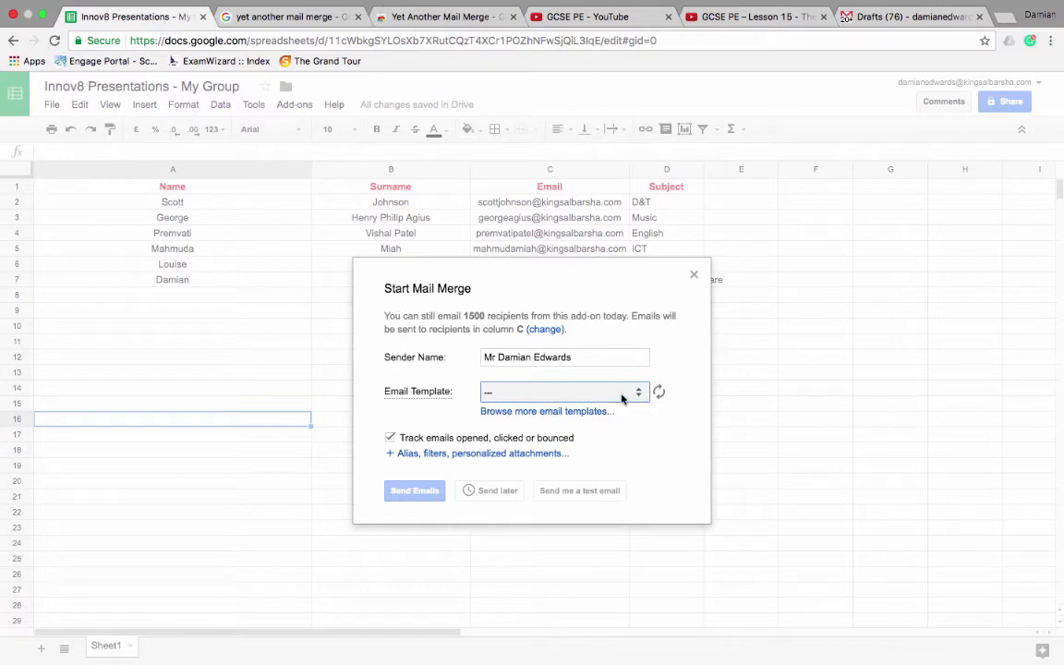
click(628, 395)
click(620, 415)
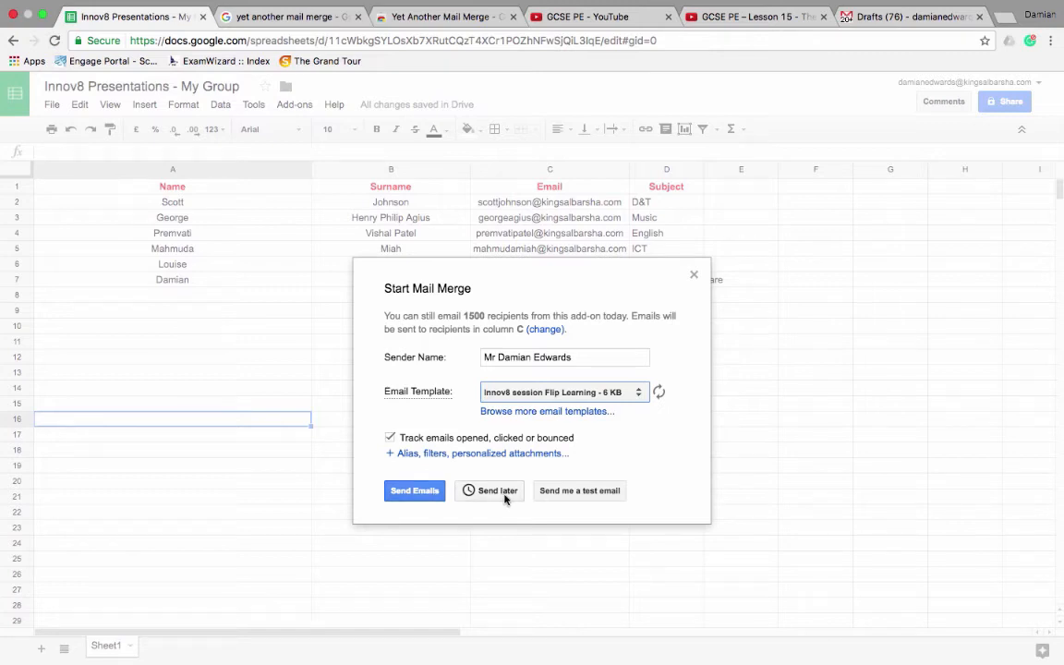
- Send a test email of the mail merge to the sender's own address and refresh the Gmail inbox for it
click(616, 492)
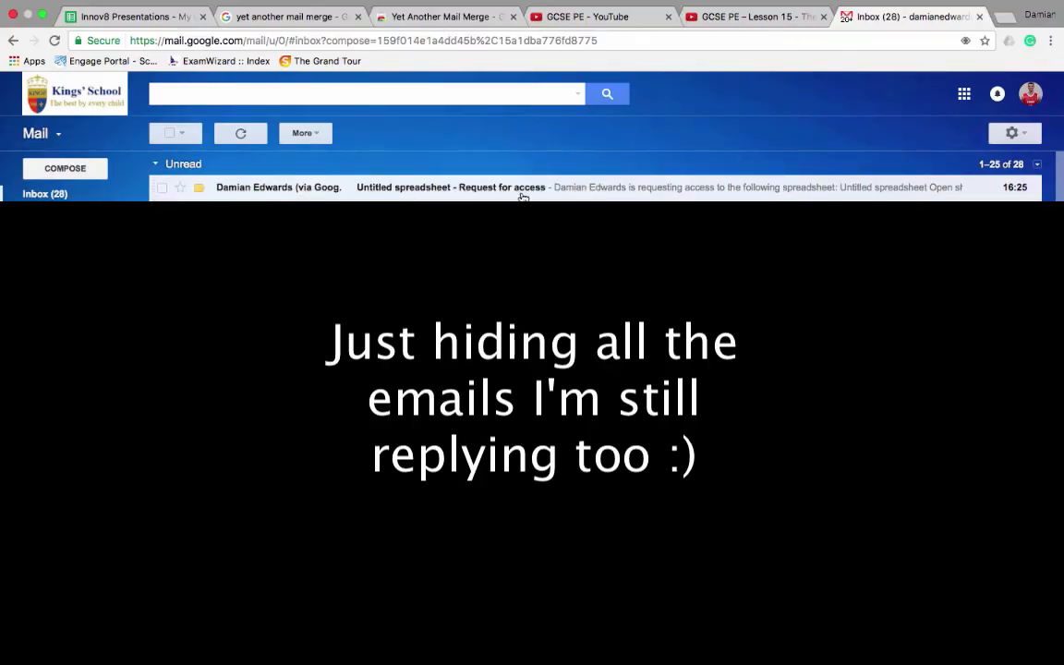
click(240, 133)
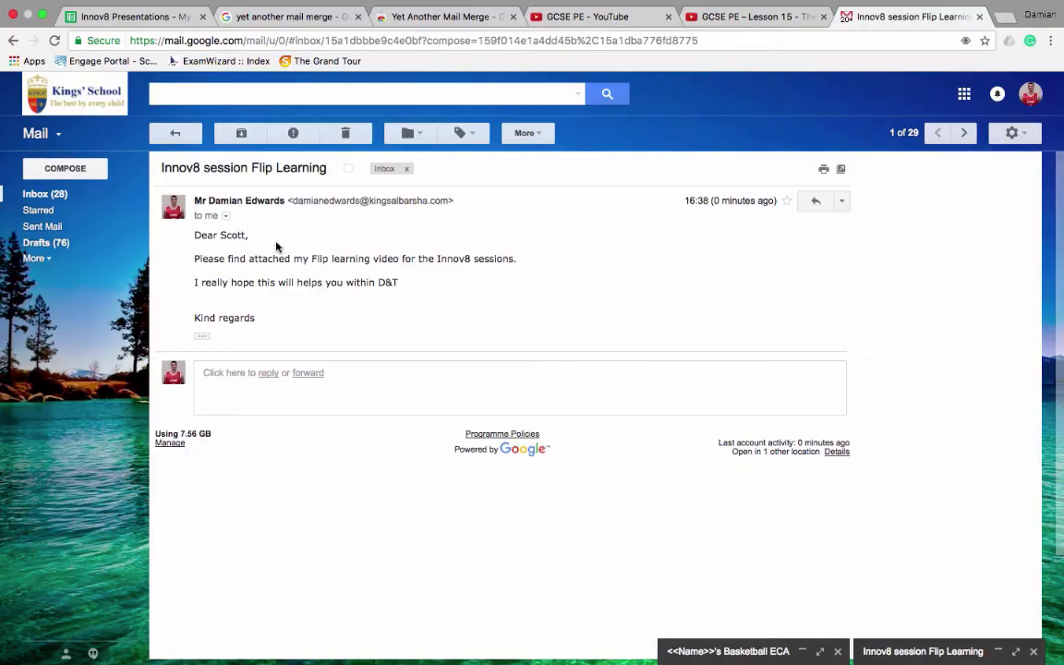